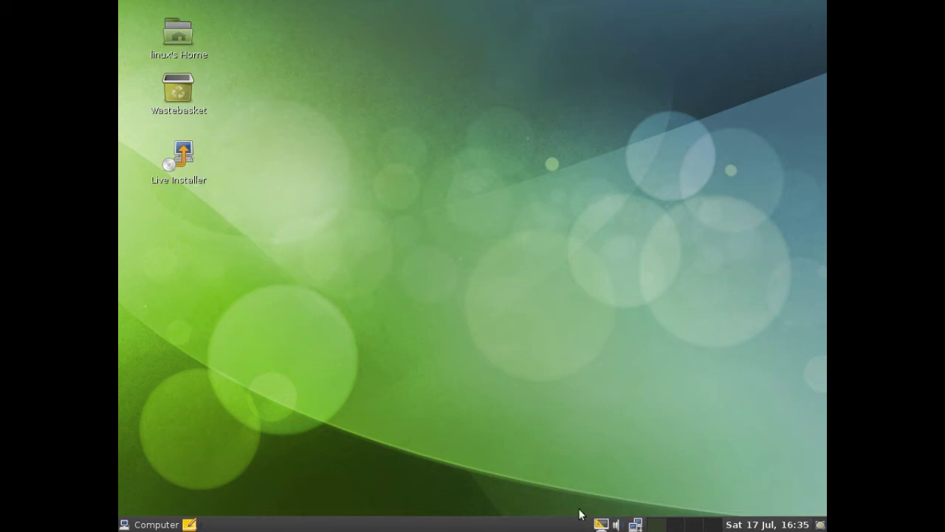
# - Look through the home folder, close it, then open the Application Browser via More Applications
pyautogui.doubleClick(190, 50)
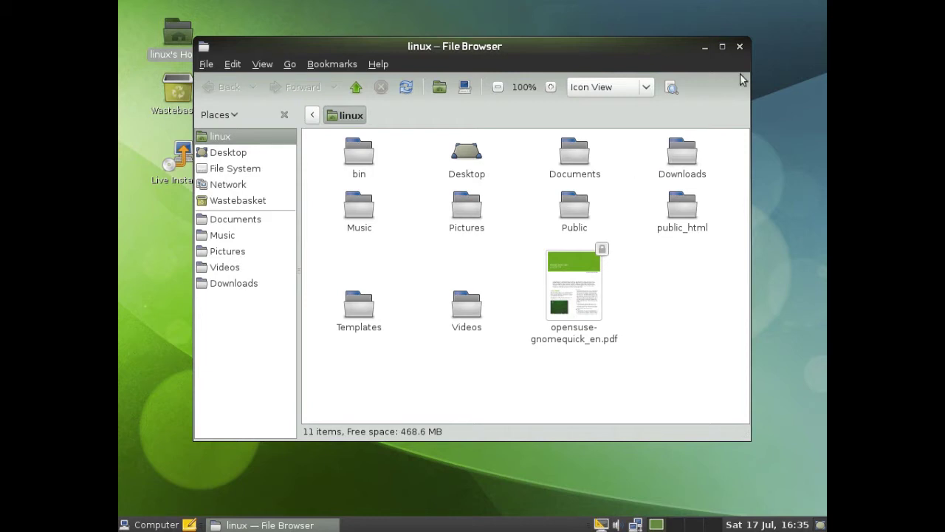
pyautogui.click(739, 46)
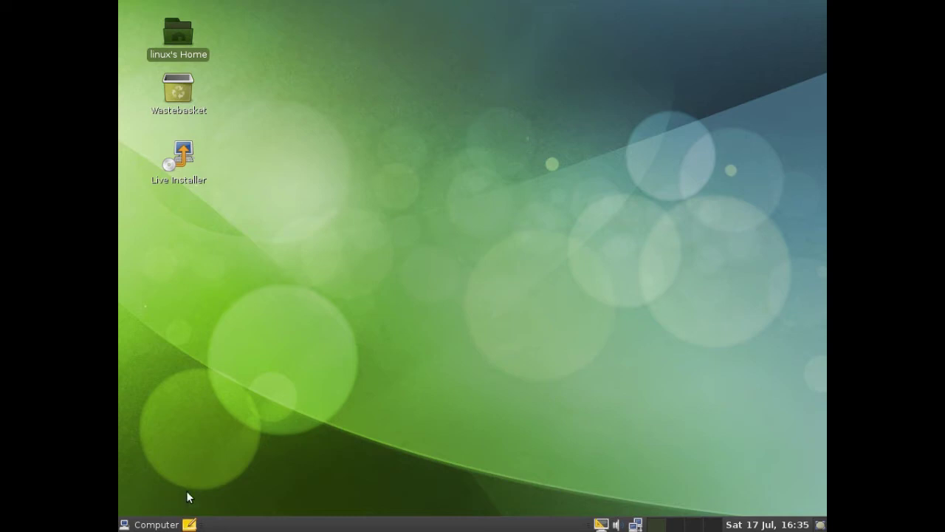
pyautogui.click(157, 524)
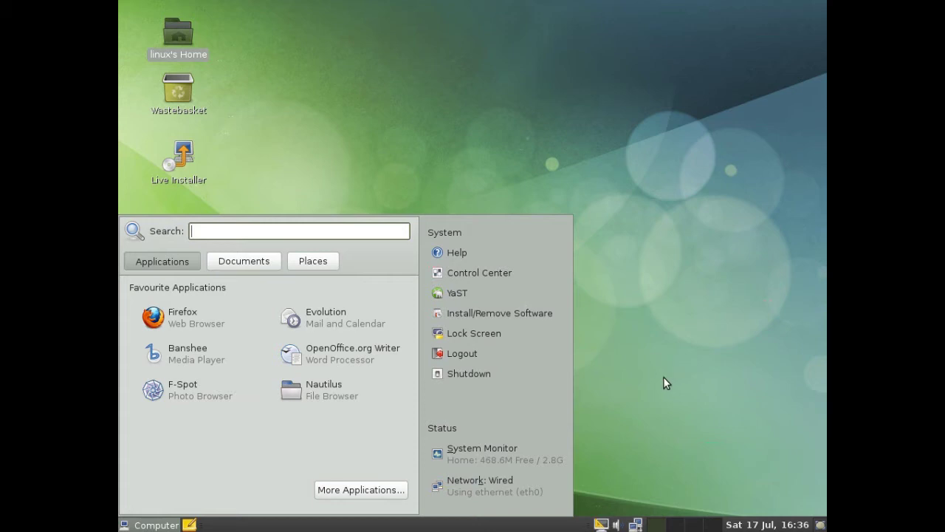
pyautogui.click(379, 488)
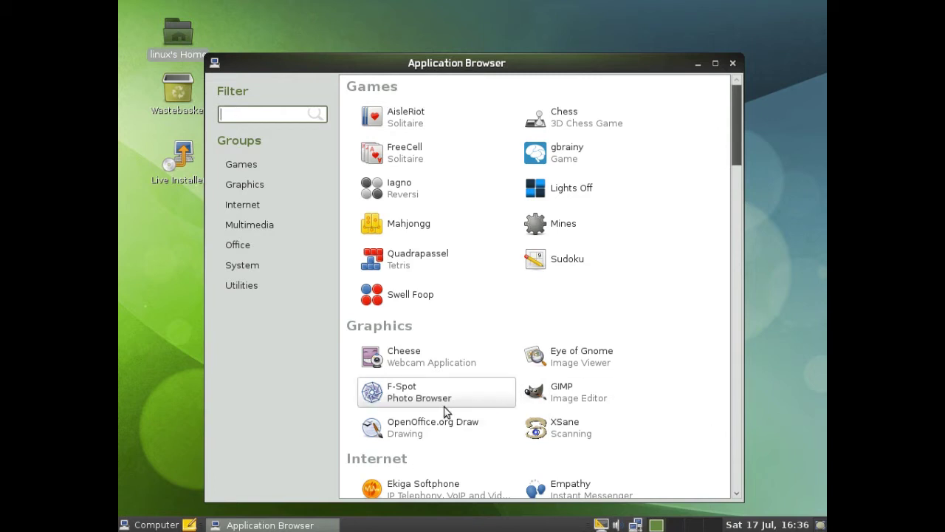
# - Pick out the Games group in the Application Browser, focus its Filter box, then close it
pyautogui.click(156, 521)
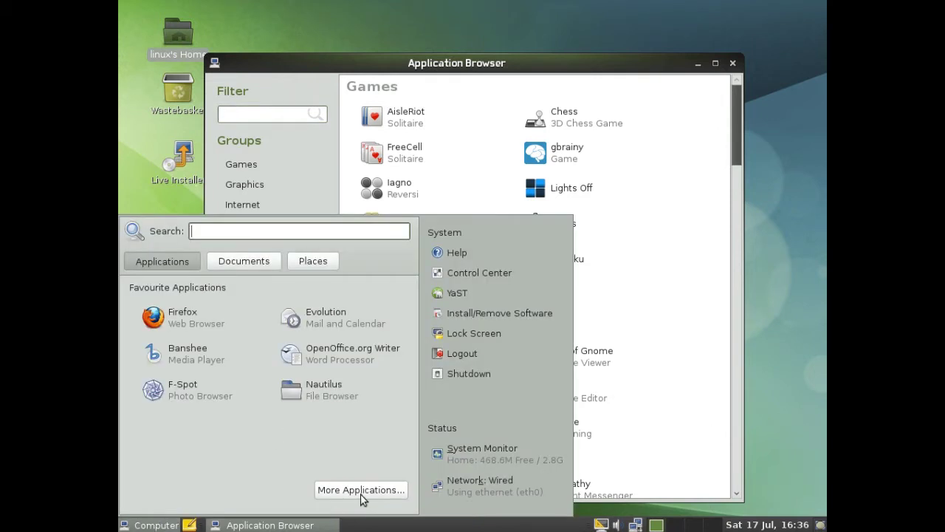
pyautogui.click(168, 210)
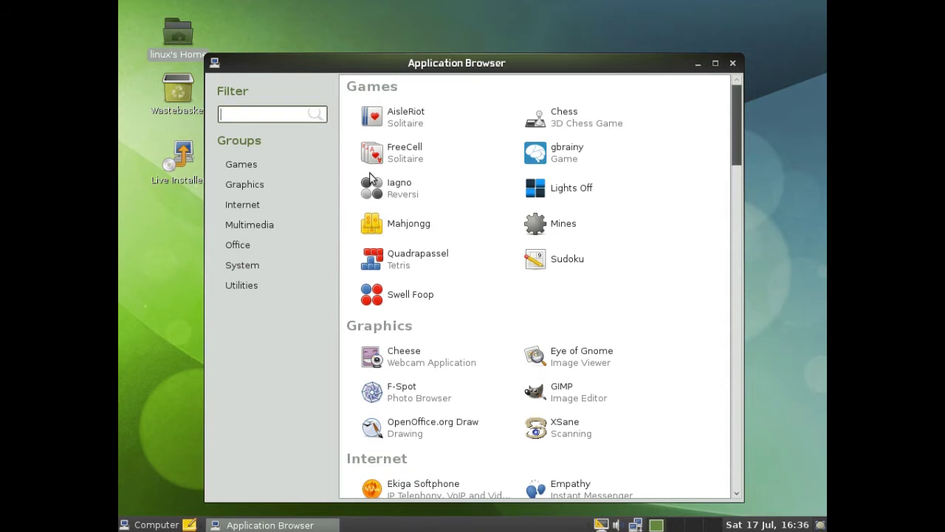
pyautogui.click(128, 521)
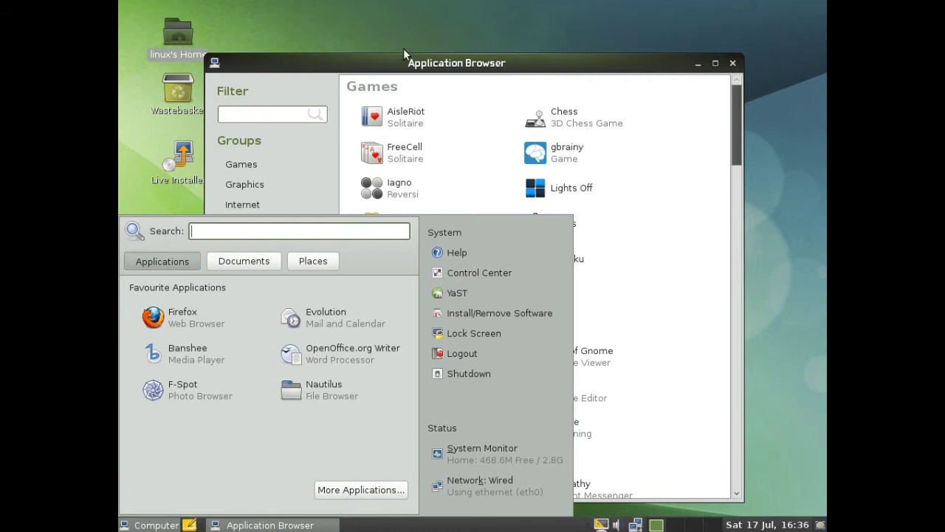
pyautogui.click(497, 64)
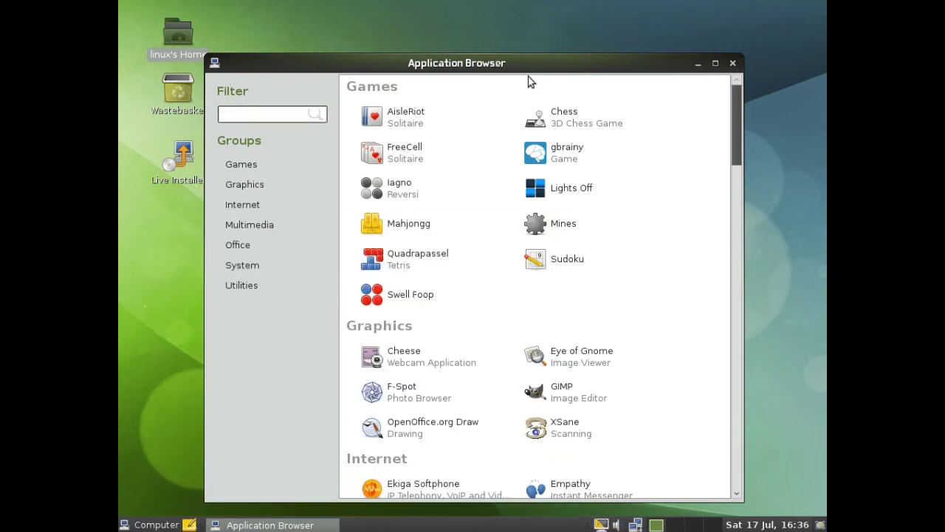
pyautogui.click(270, 170)
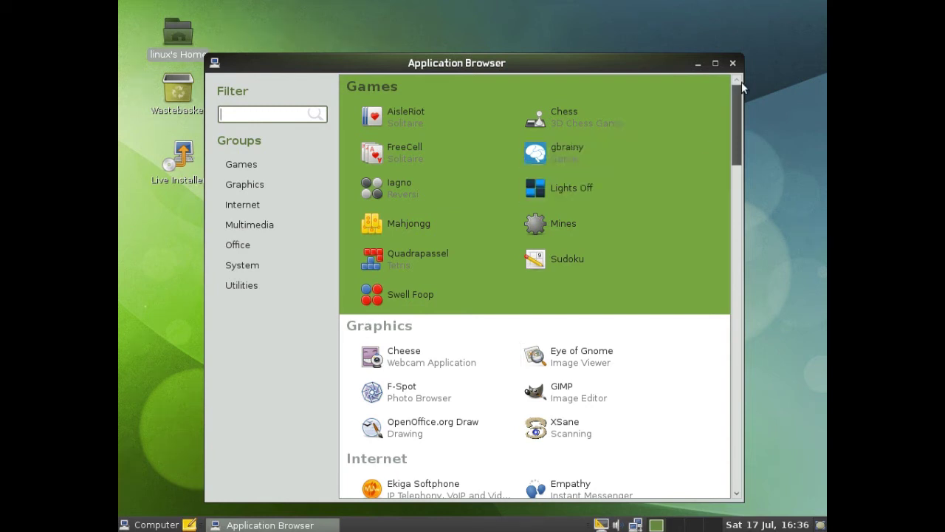
pyautogui.click(307, 118)
pyautogui.click(733, 64)
# - Compare the main menu's favourite Documents and Places lists, ending on Documents
pyautogui.click(153, 522)
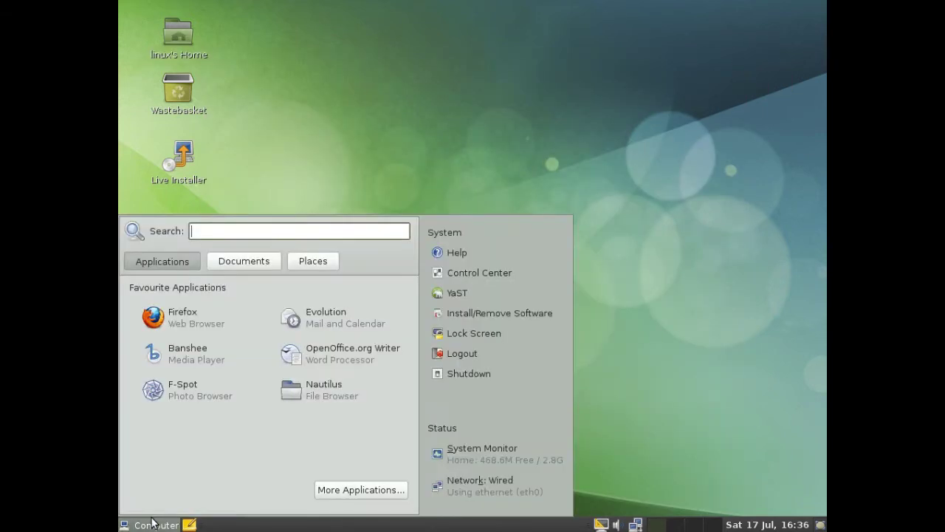
pyautogui.click(237, 267)
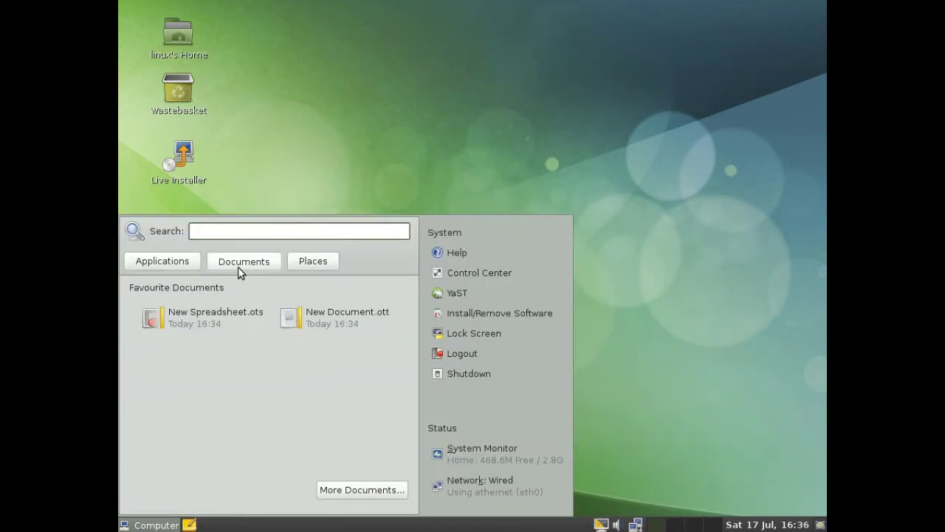
pyautogui.click(307, 266)
pyautogui.click(274, 265)
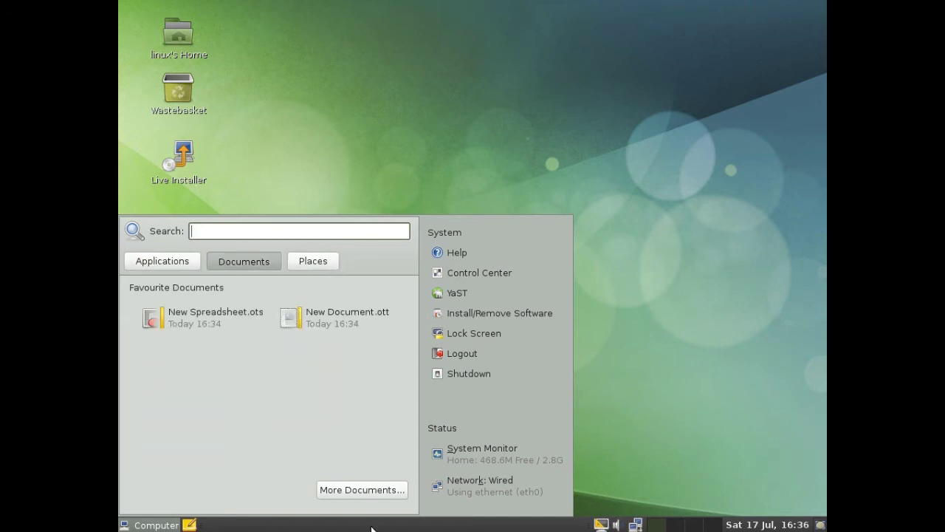
# - Open the full Documents folder showing its two templates, then close it
pyautogui.click(378, 491)
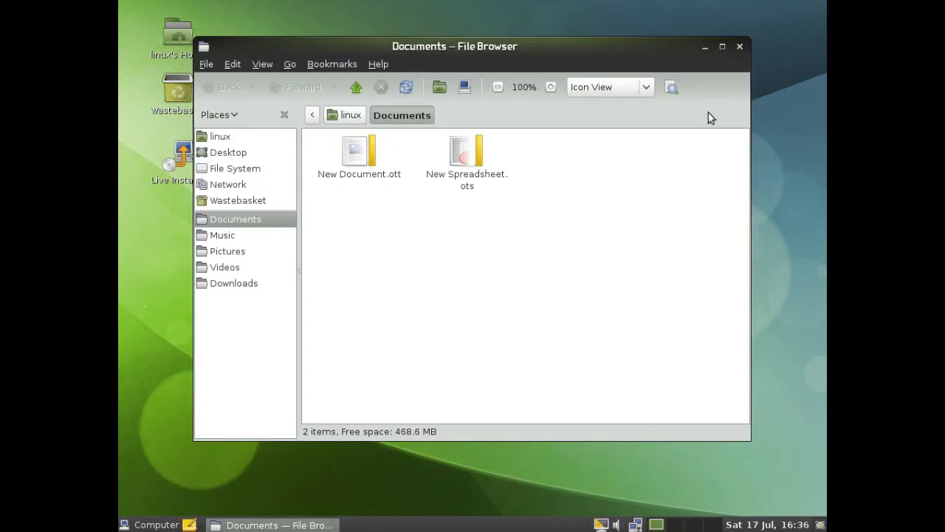
pyautogui.click(738, 48)
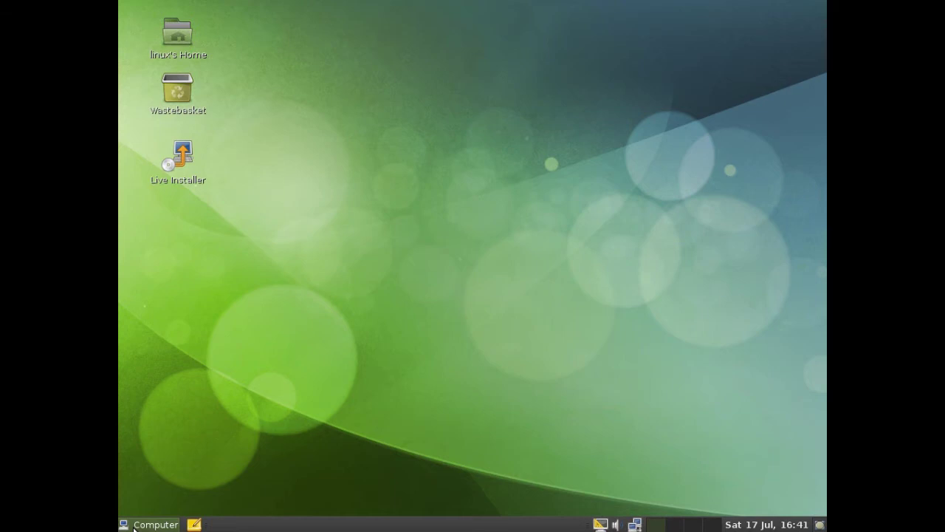
pyautogui.click(134, 526)
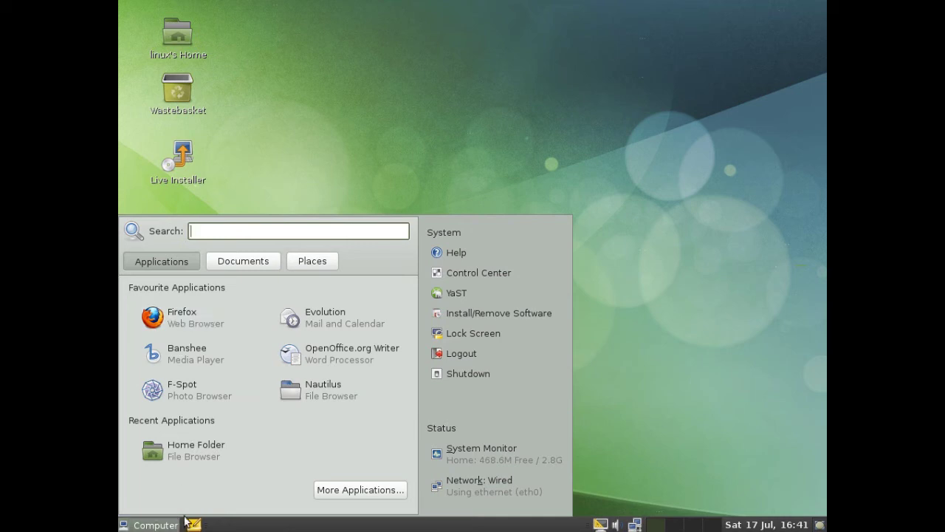
pyautogui.click(234, 265)
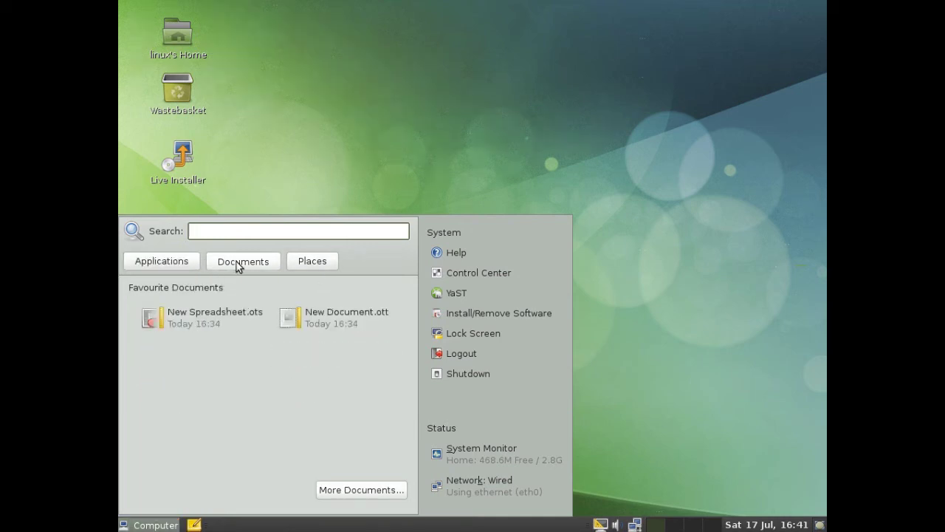
pyautogui.click(302, 262)
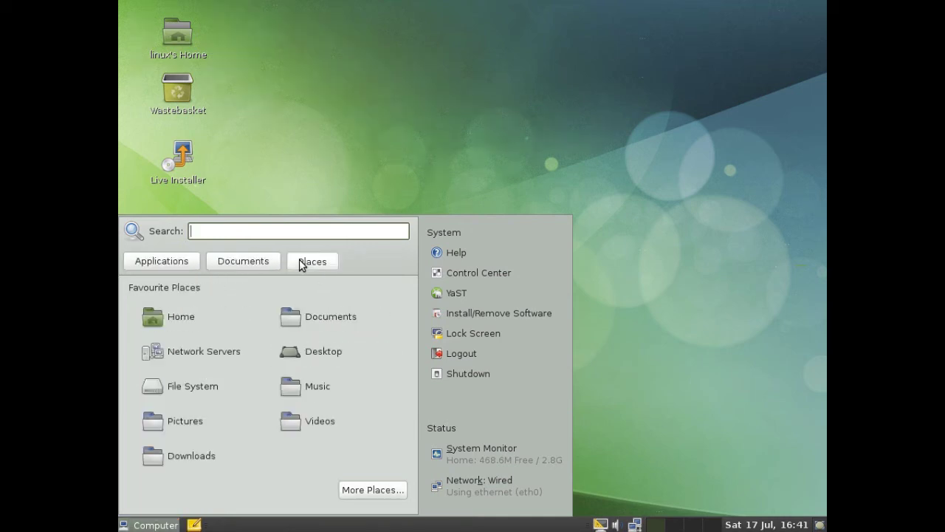
pyautogui.click(155, 263)
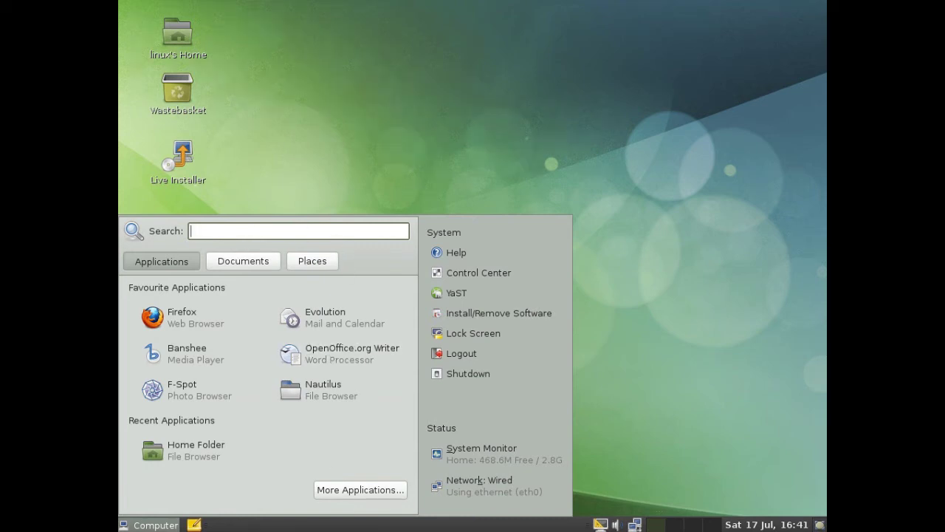
pyautogui.click(183, 524)
pyautogui.rightClick(185, 524)
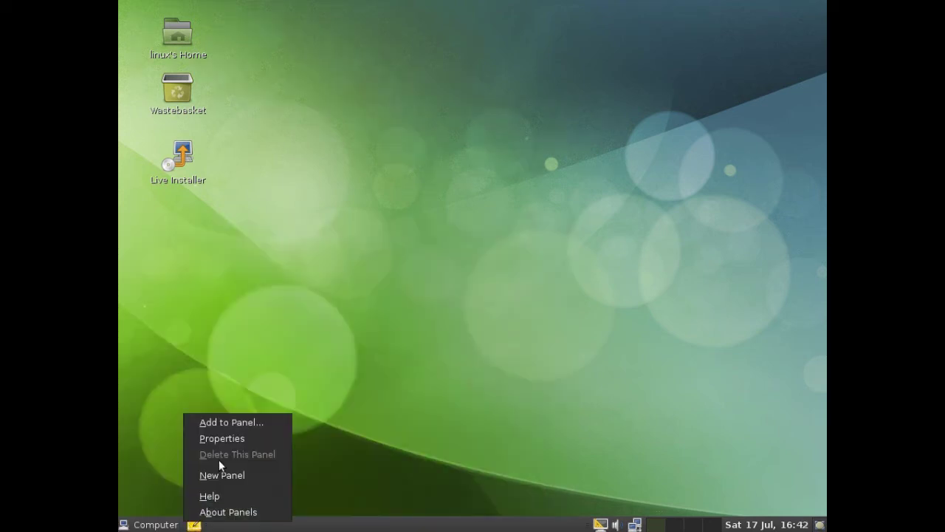
pyautogui.click(232, 428)
pyautogui.scroll(-3, 465, 265)
pyautogui.scroll(-10, 398, 335)
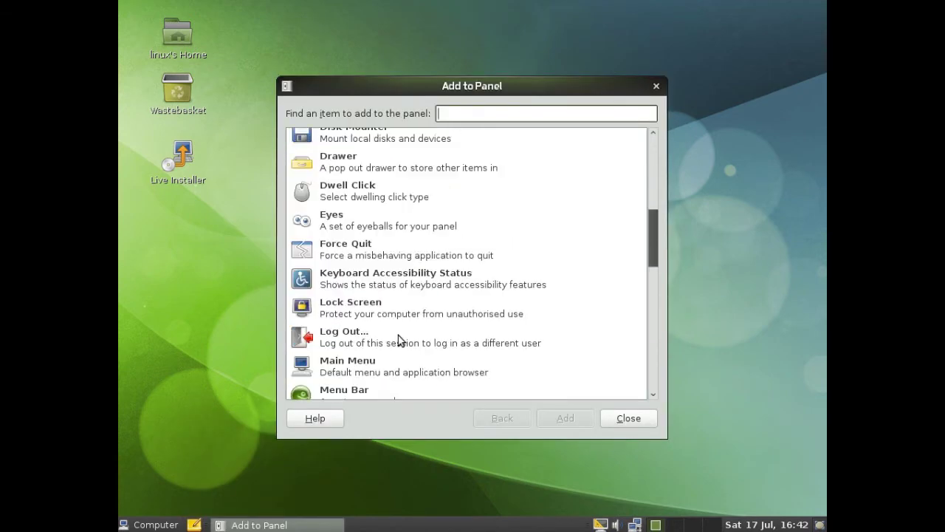
pyautogui.scroll(-3, 384, 322)
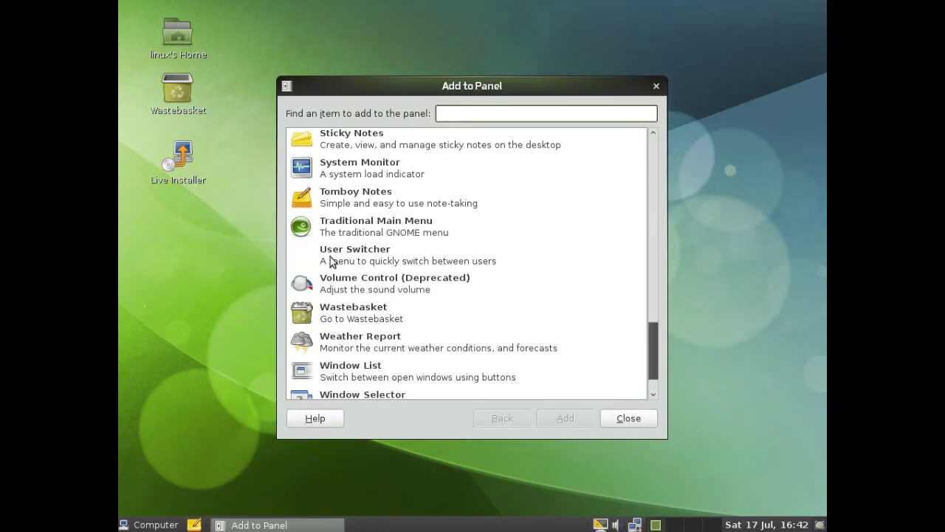
pyautogui.moveTo(316, 224); pyautogui.dragTo(189, 526)
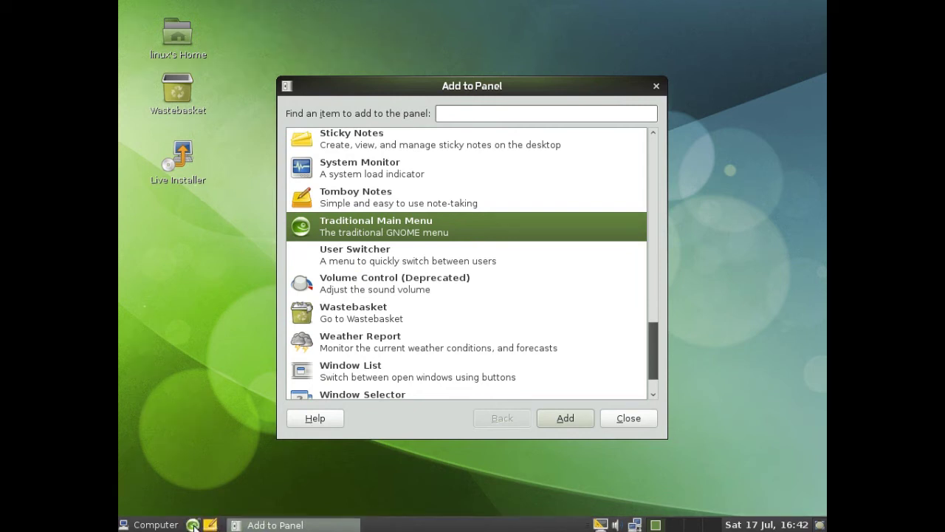
pyautogui.click(192, 524)
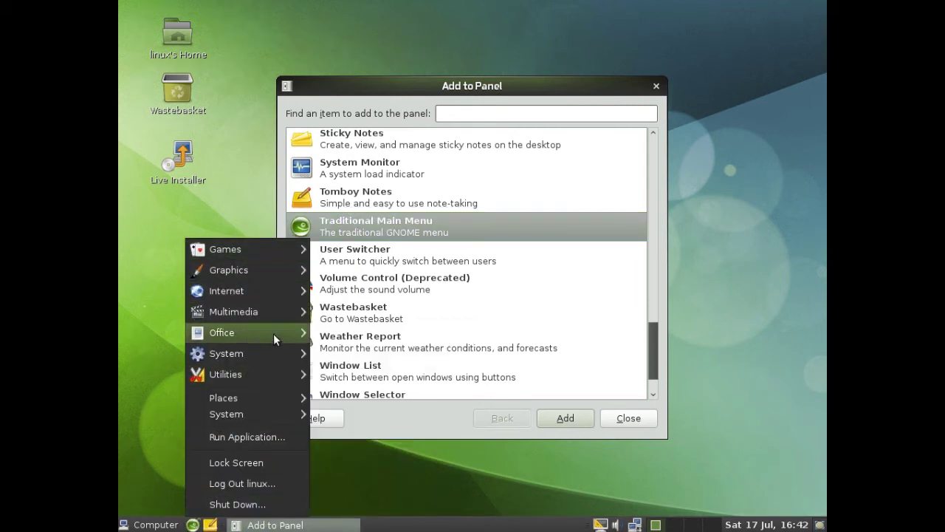
pyautogui.moveTo(257, 291)
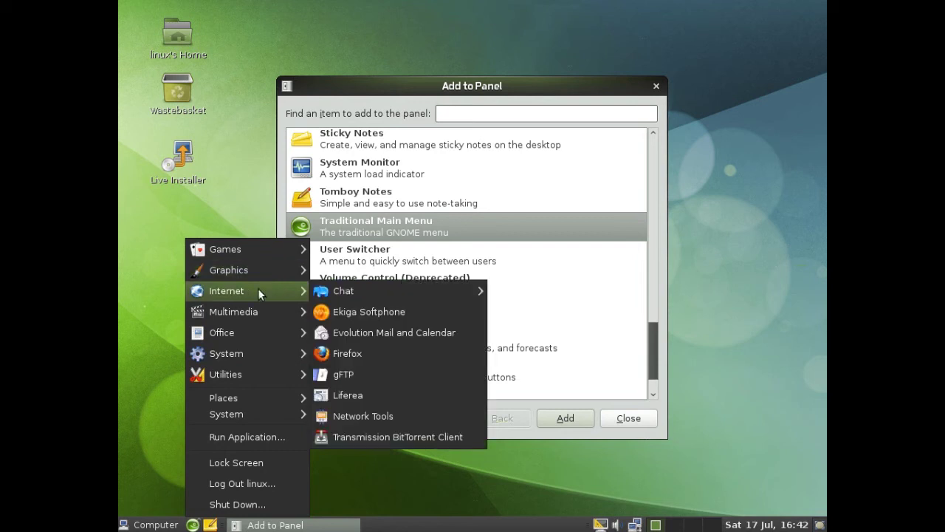
pyautogui.click(146, 285)
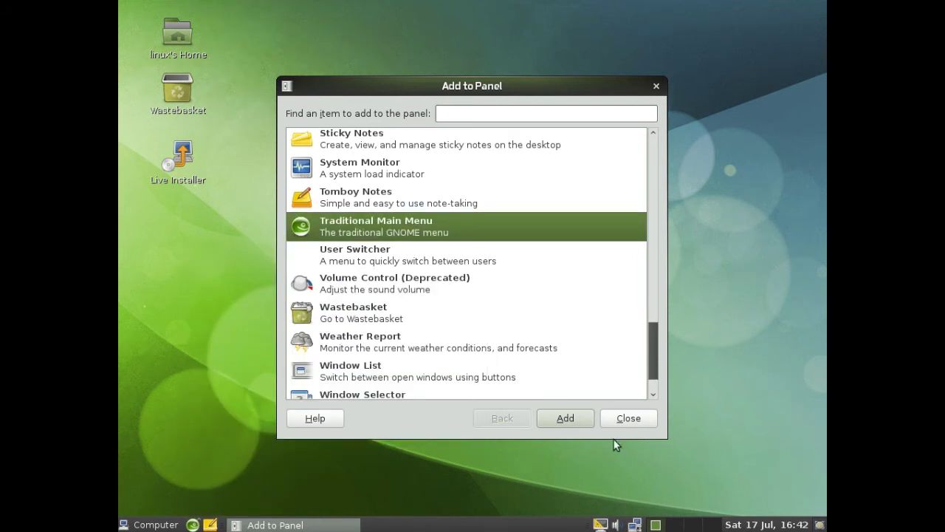
pyautogui.click(620, 419)
pyautogui.rightClick(185, 524)
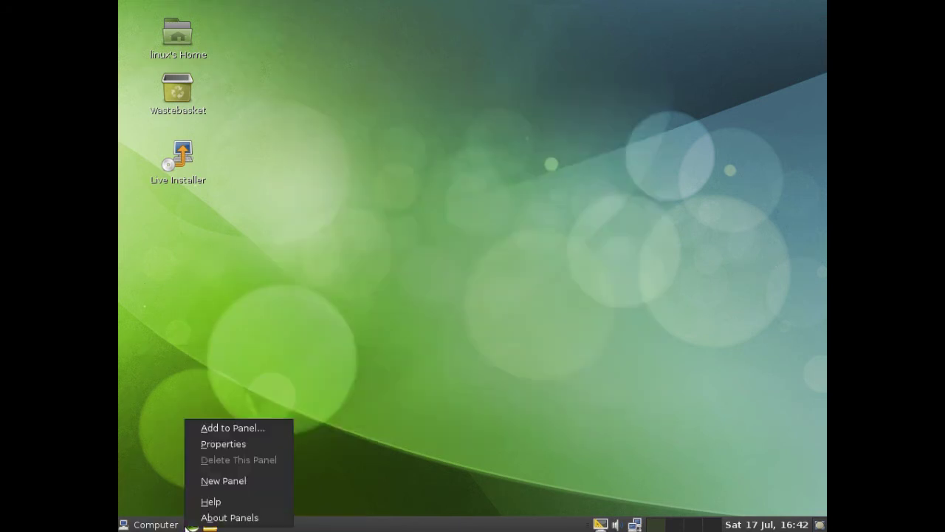
pyautogui.rightClick(192, 524)
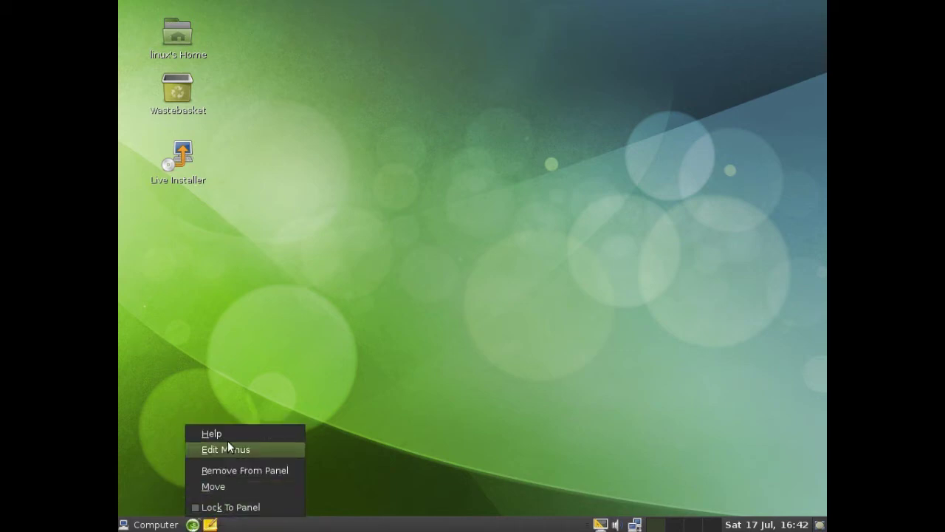
pyautogui.click(224, 463)
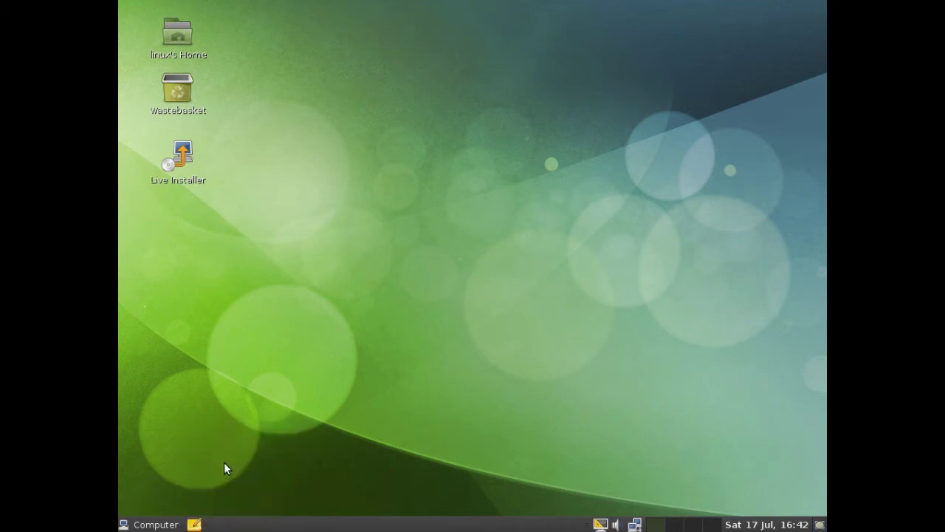
pyautogui.click(167, 525)
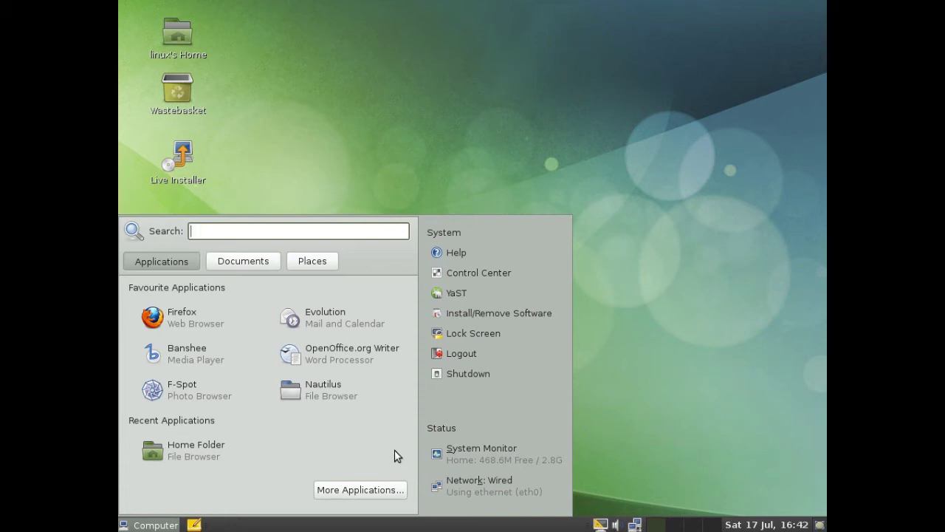
# - Launch Firefox and show its About version information from the Help menu
pyautogui.click(198, 325)
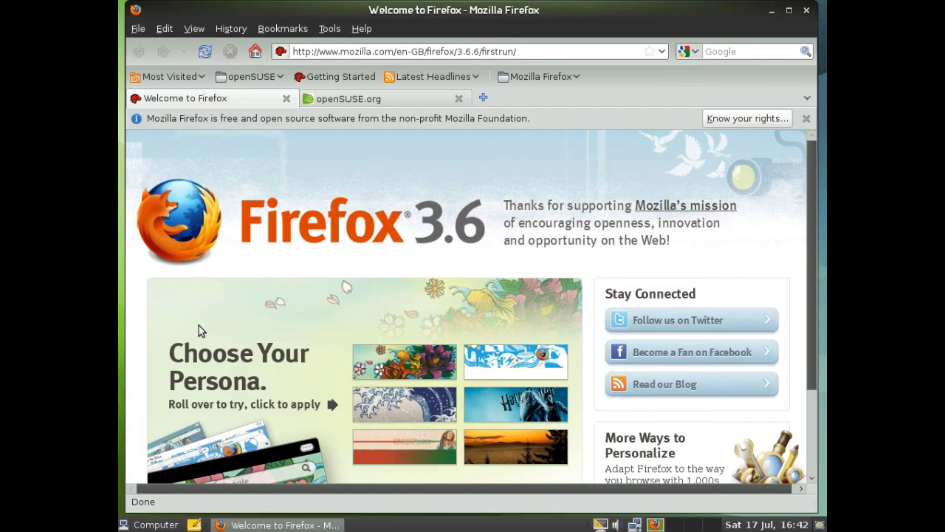
pyautogui.click(367, 30)
pyautogui.click(377, 132)
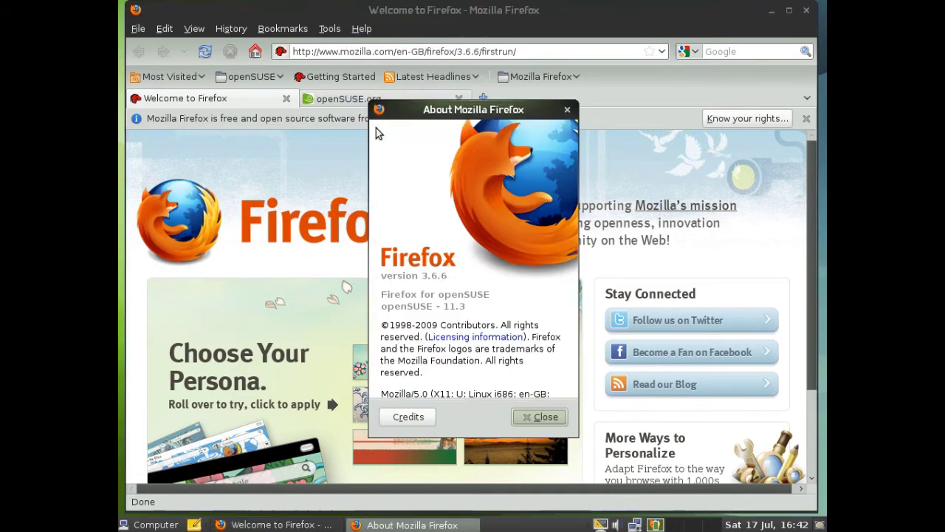
# - Close the About window and quit Firefox without saving the open tabs
pyautogui.click(540, 414)
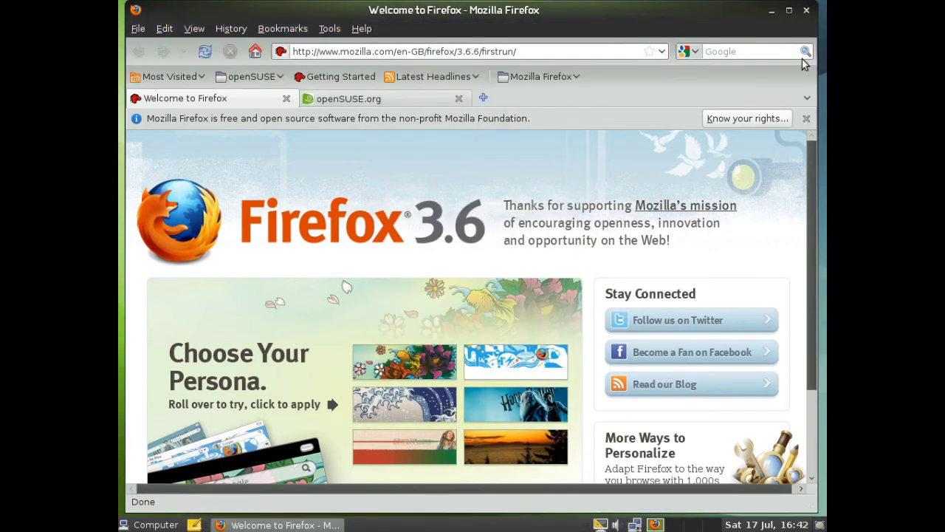
pyautogui.click(806, 11)
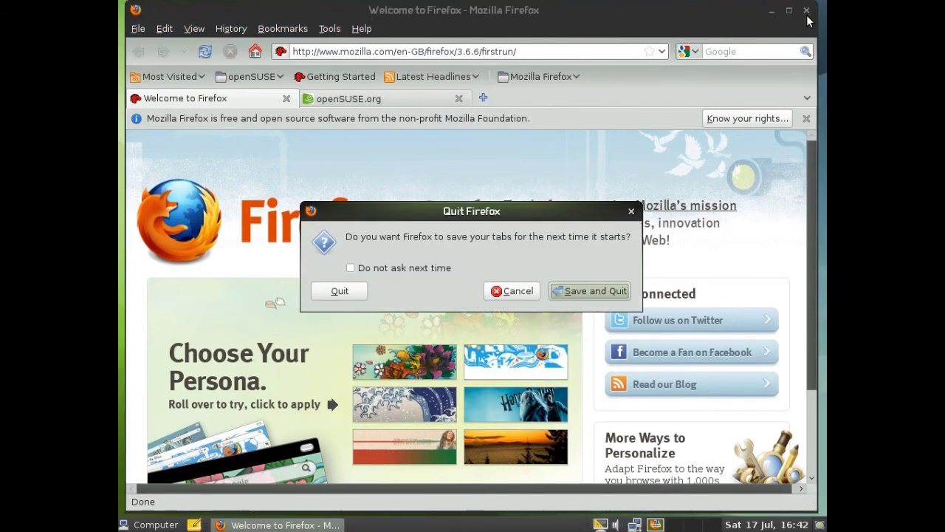
pyautogui.click(321, 295)
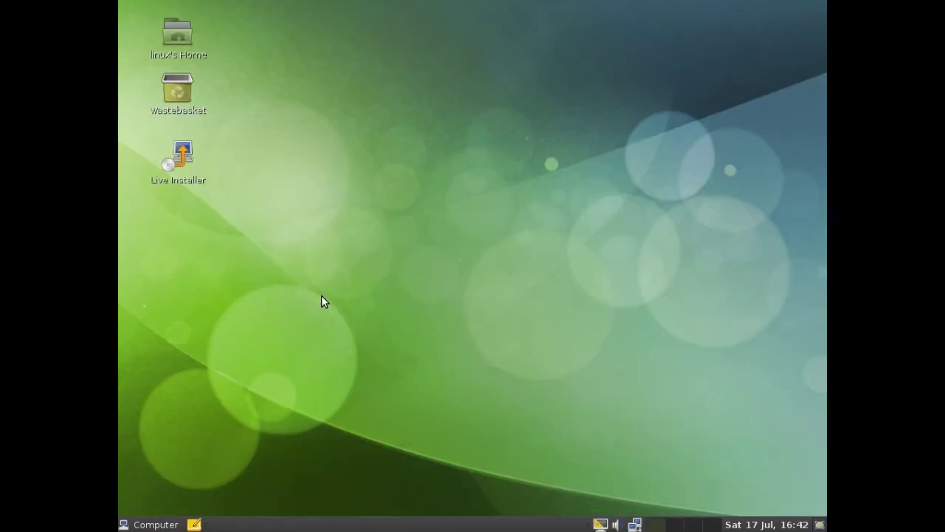
# - Launch the YaST Control Center from the main menu and scroll its modules down to Software and System
pyautogui.click(152, 525)
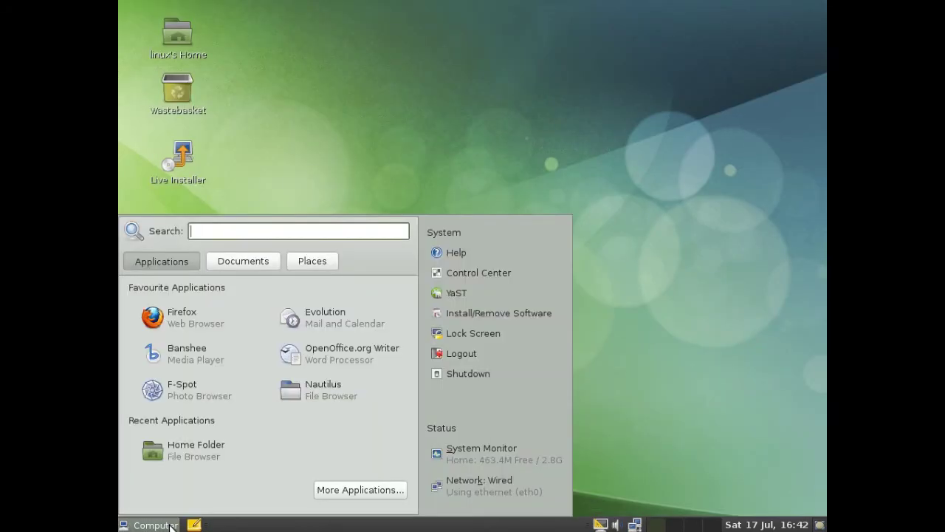
pyautogui.click(466, 297)
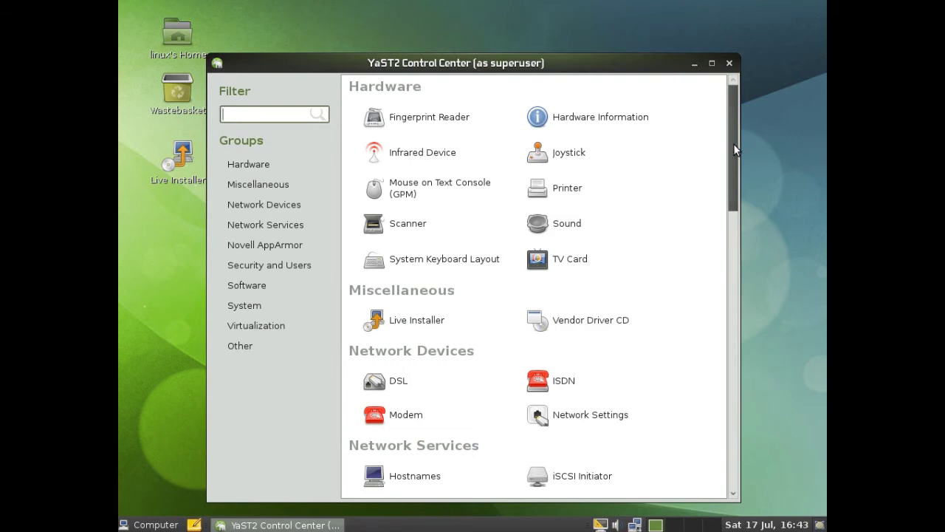
pyautogui.moveTo(734, 143)
pyautogui.mouseDown()
pyautogui.moveTo(717, 282)
pyautogui.moveTo(716, 439)
pyautogui.moveTo(727, 142)
pyautogui.mouseUp()
pyautogui.moveTo(735, 194); pyautogui.dragTo(692, 442)
pyautogui.click(426, 277)
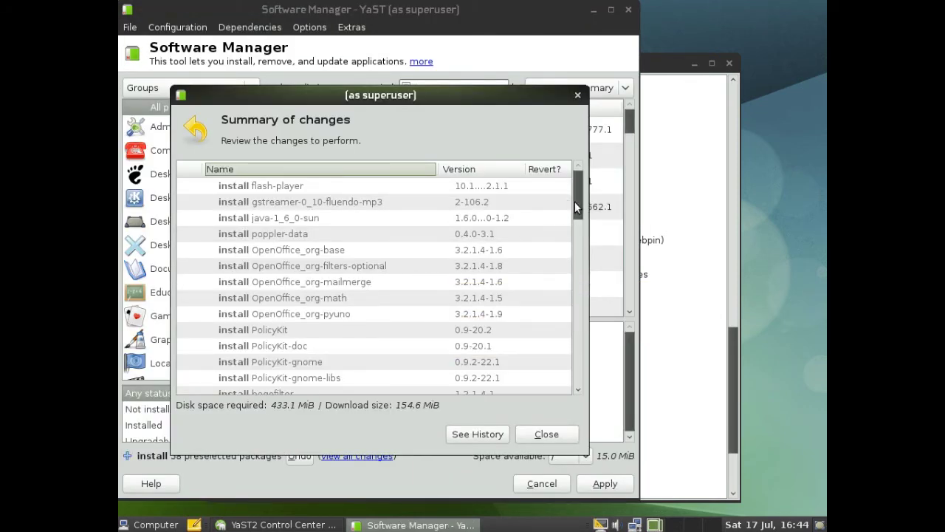
# - Dismiss the summary of 38 pending package installs and maximize the Software Manager
pyautogui.moveTo(566, 205); pyautogui.dragTo(561, 397)
pyautogui.click(547, 441)
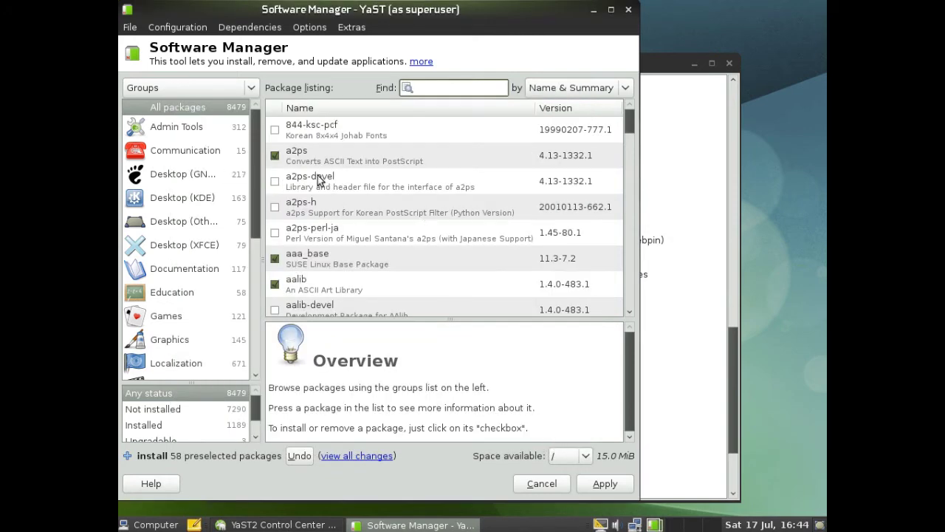
pyautogui.moveTo(629, 122)
pyautogui.mouseDown()
pyautogui.moveTo(629, 181)
pyautogui.moveTo(620, 179)
pyautogui.moveTo(625, 109)
pyautogui.mouseUp()
pyautogui.doubleClick(494, 6)
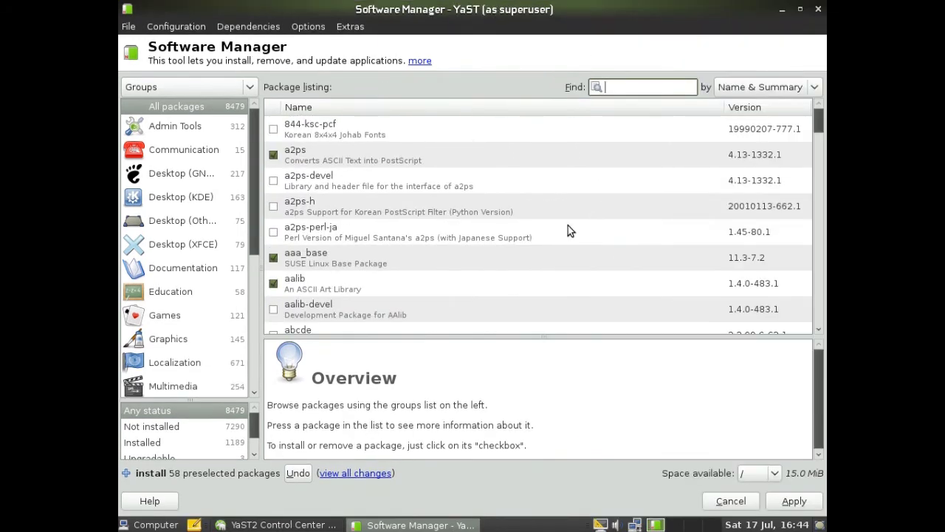
# - Browse the Desktop (GNOME) and Desktop (KDE) package groups, then close the Software Manager
pyautogui.click(177, 177)
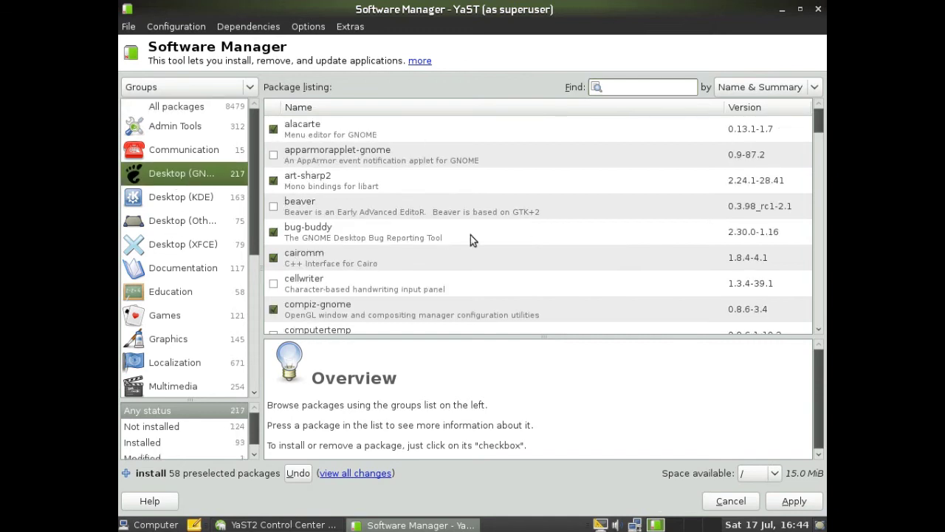
pyautogui.click(154, 205)
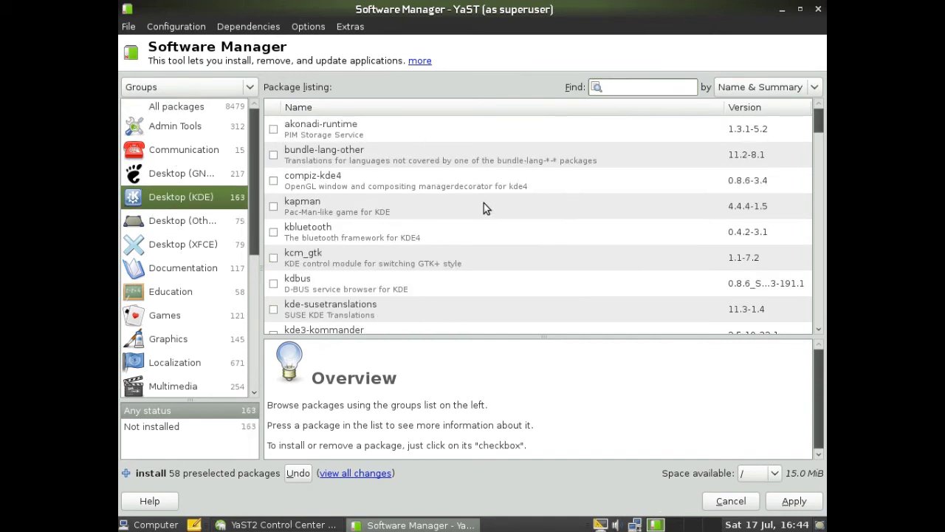
pyautogui.scroll(-2, 482, 210)
pyautogui.scroll(-5, 480, 215)
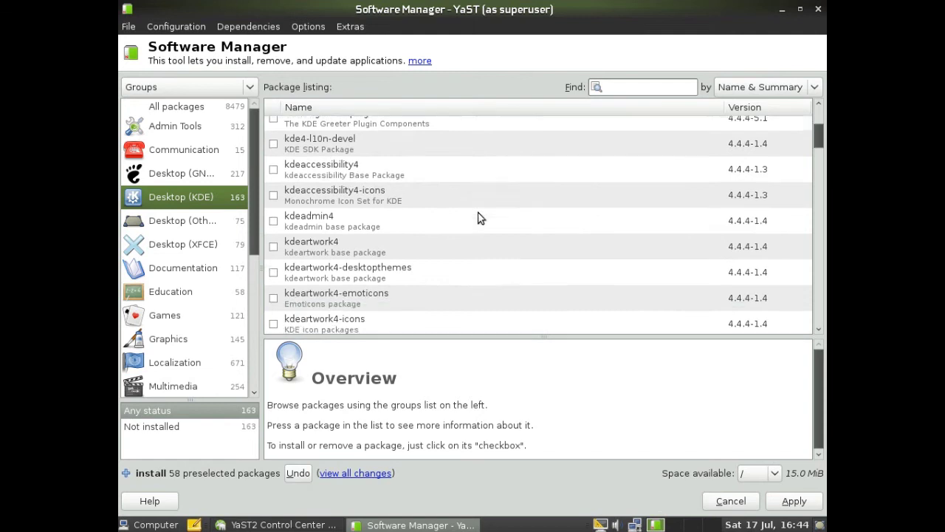
pyautogui.scroll(-2, 479, 216)
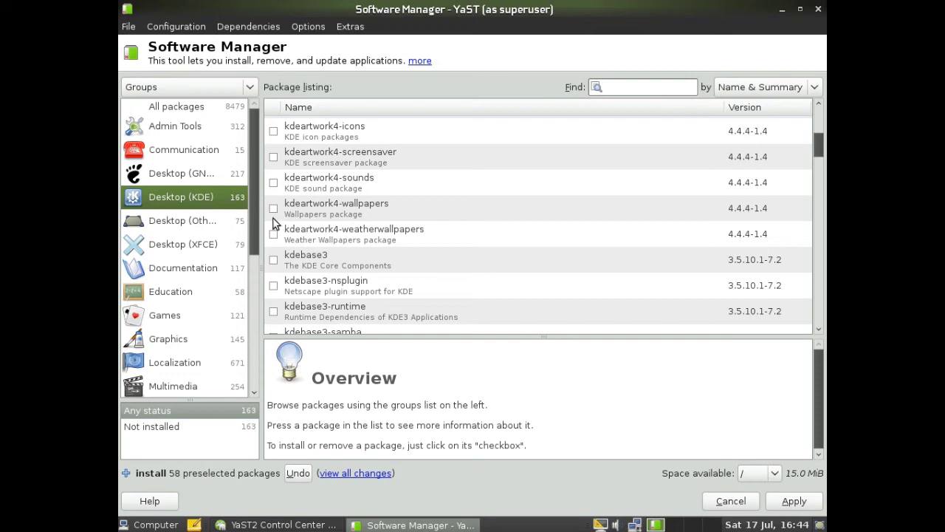
pyautogui.click(818, 9)
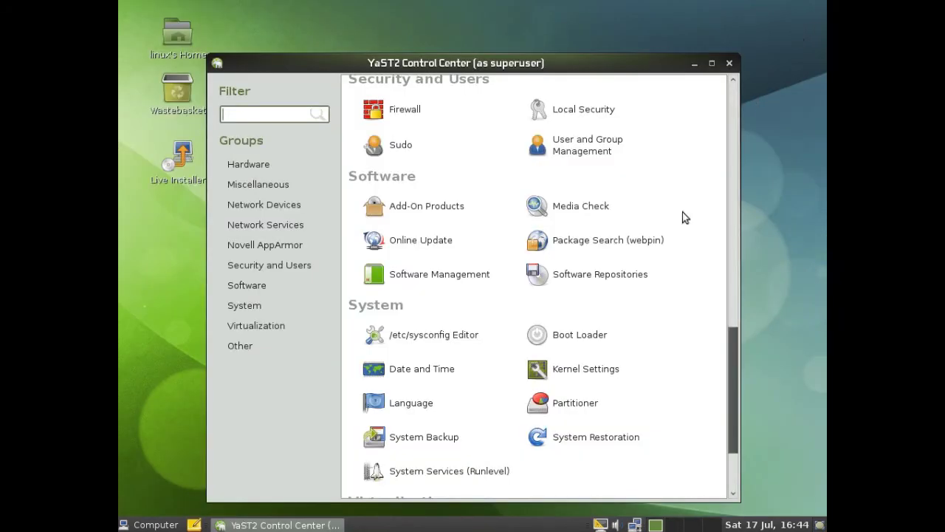
# - Filter Online Update's patches by Recommended, Optional and Any priority, then close it and the Control Center
pyautogui.click(377, 247)
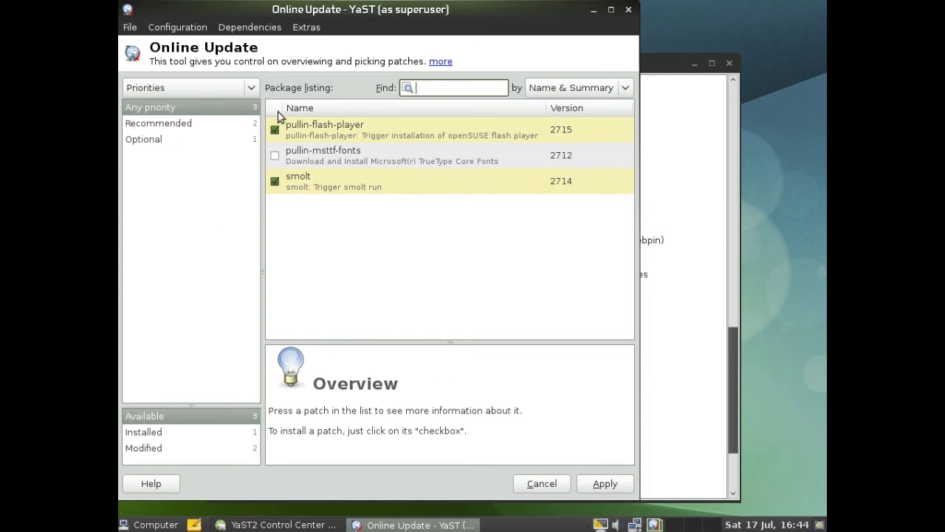
pyautogui.click(221, 128)
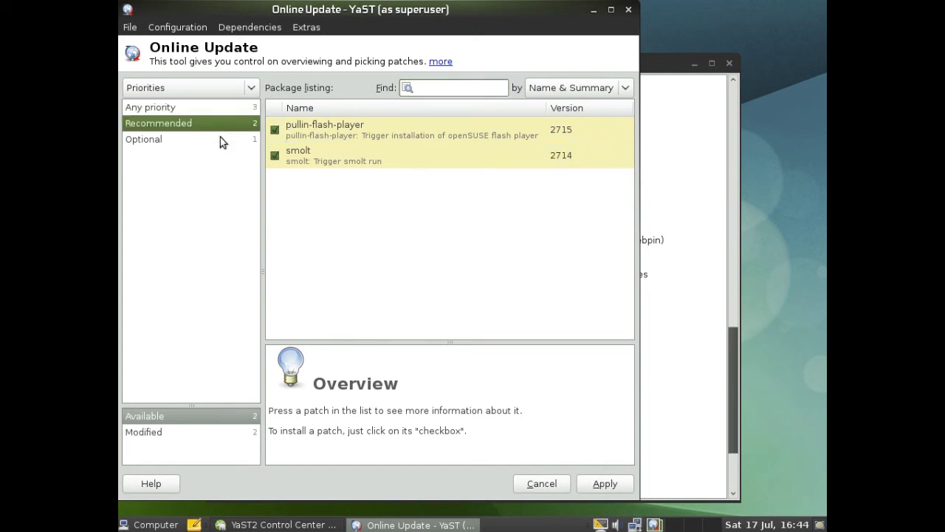
pyautogui.click(221, 137)
pyautogui.click(225, 110)
pyautogui.click(213, 126)
pyautogui.click(206, 139)
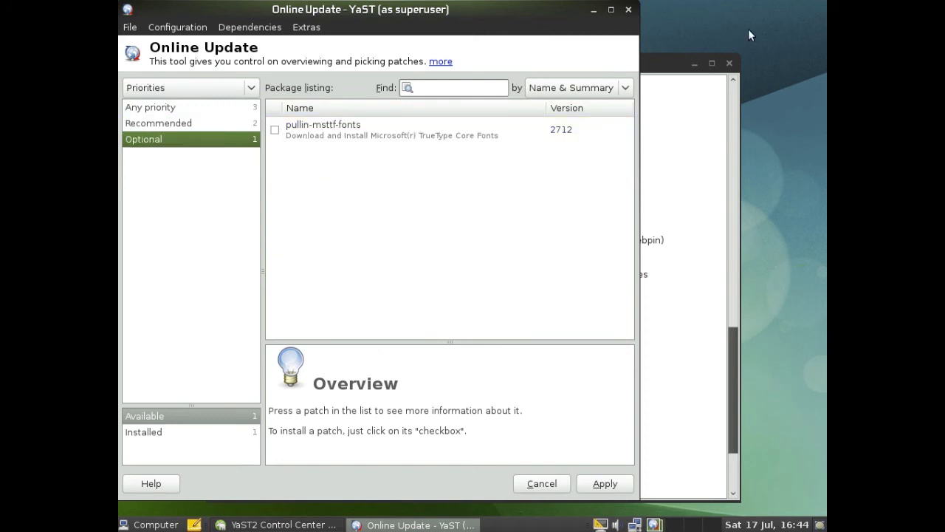
pyautogui.click(628, 10)
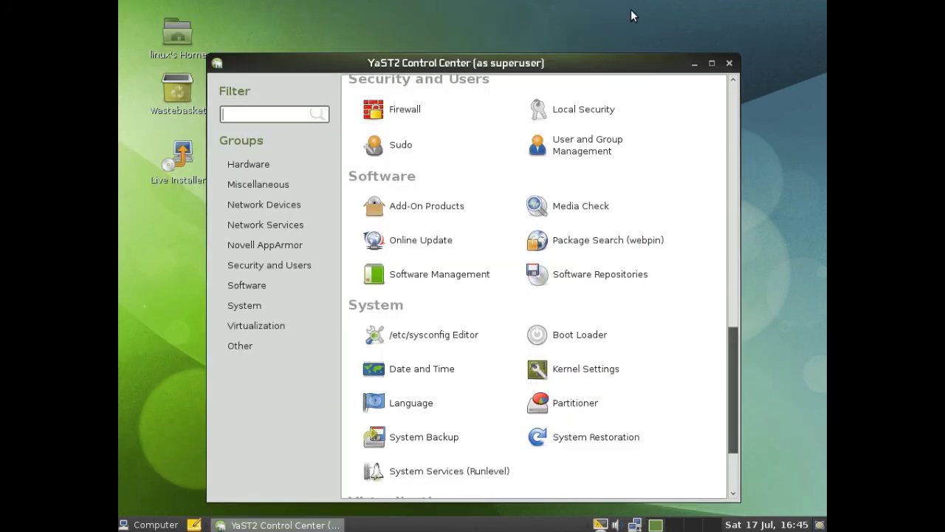
pyautogui.click(728, 63)
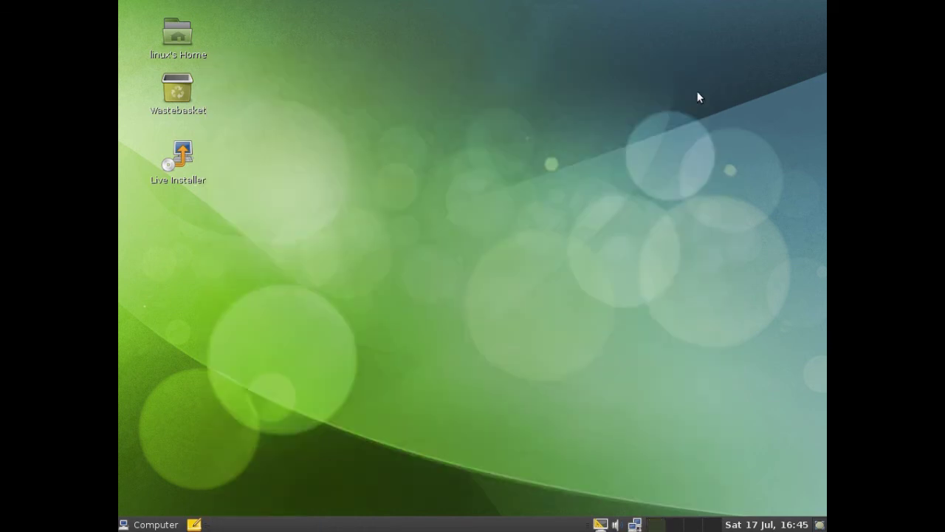
# - Scroll through every installed program in the Application Browser, then close it
pyautogui.click(150, 525)
pyautogui.click(356, 492)
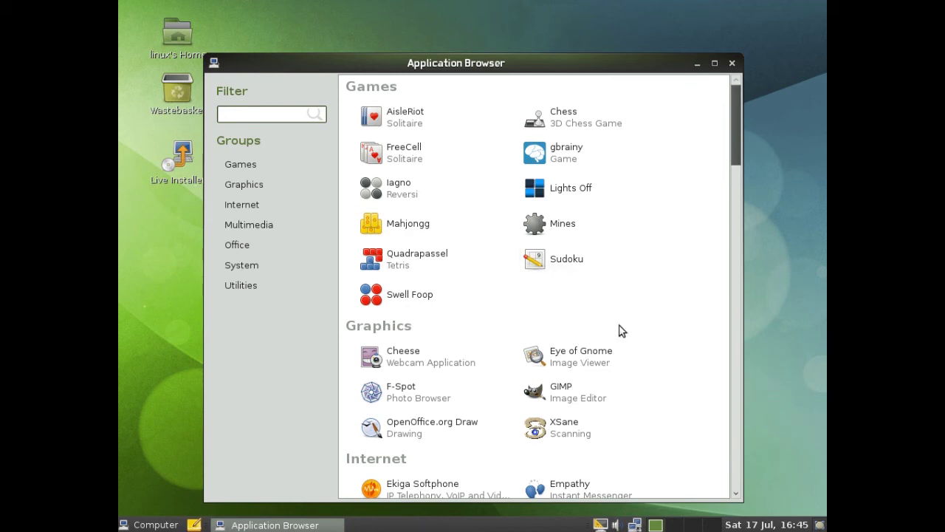
pyautogui.scroll(-8, 620, 335)
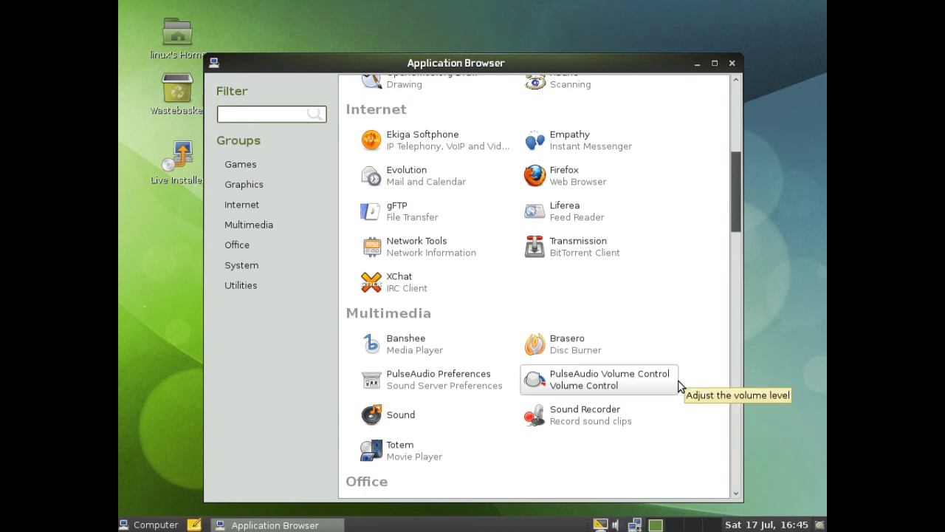
pyautogui.scroll(-3, 679, 387)
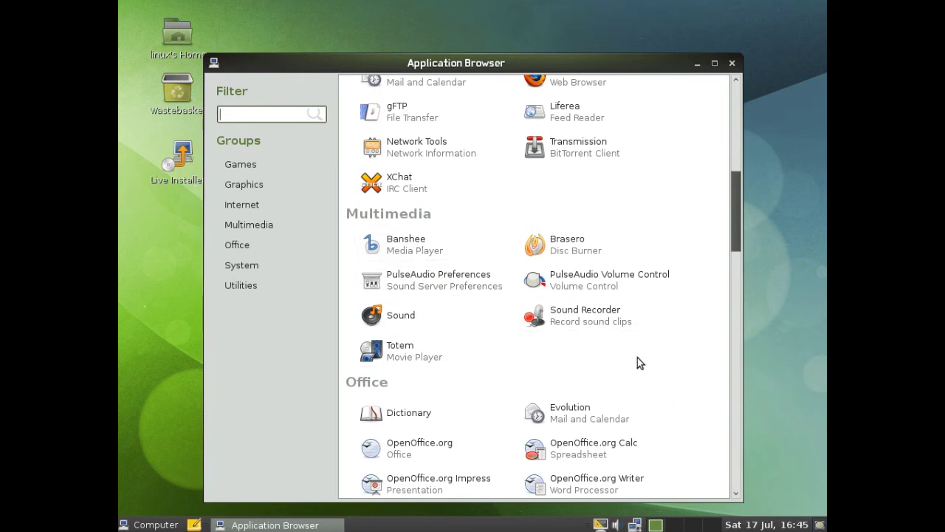
pyautogui.scroll(-1, 636, 362)
pyautogui.scroll(-3, 634, 367)
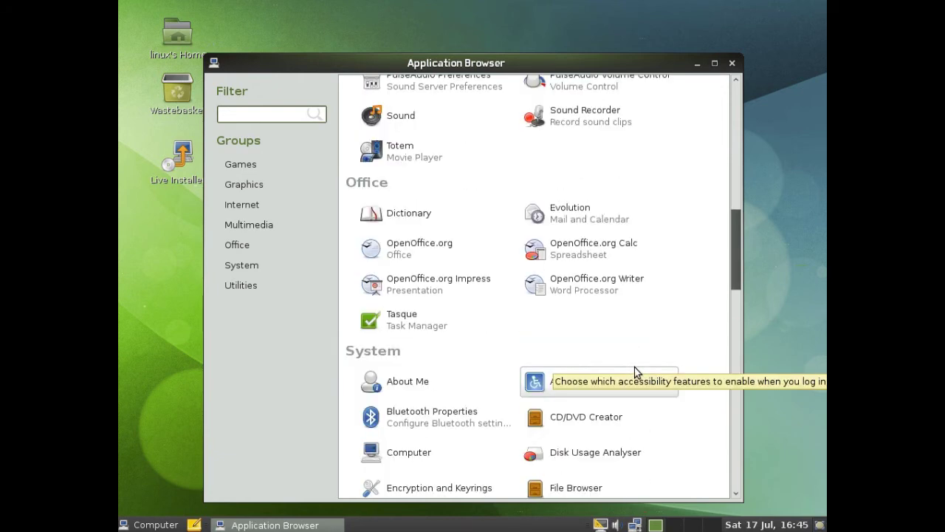
pyautogui.scroll(-1, 637, 371)
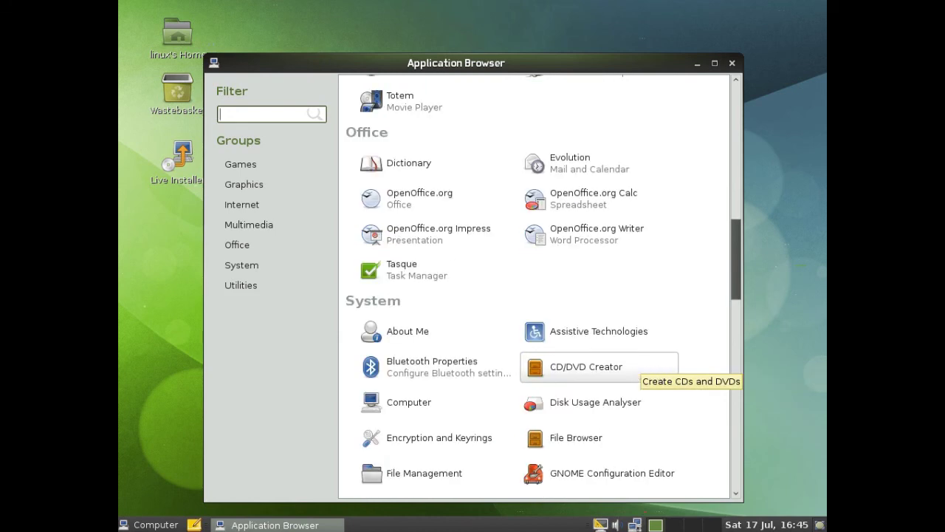
pyautogui.scroll(-6, 636, 372)
pyautogui.scroll(-1, 676, 375)
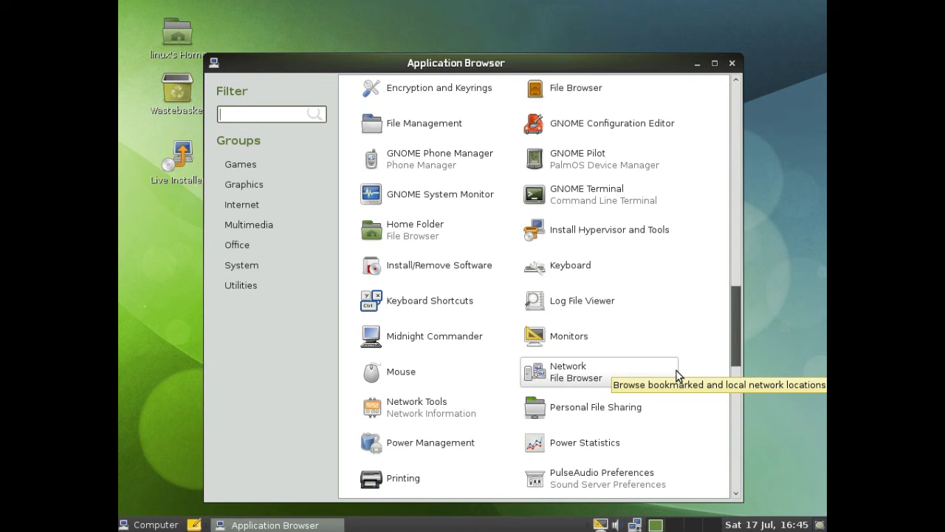
pyautogui.scroll(-10, 677, 370)
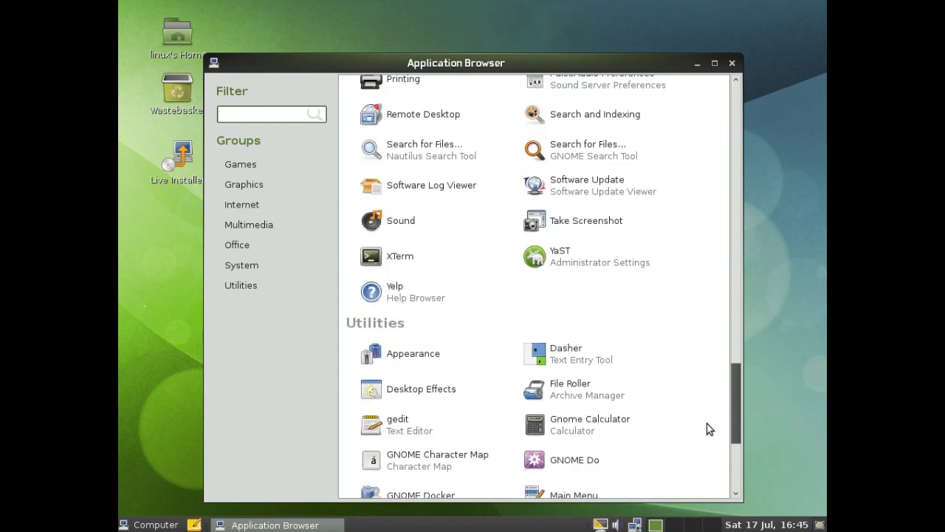
pyautogui.scroll(-3, 706, 423)
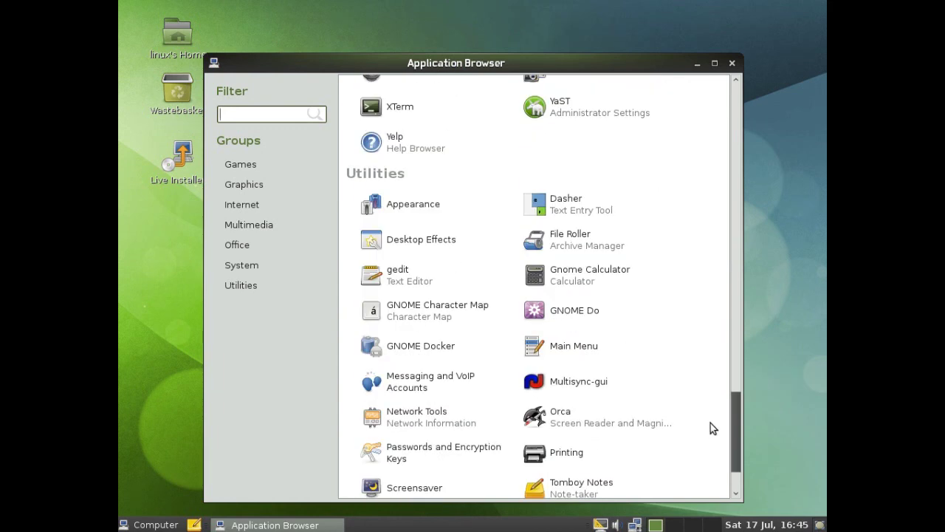
pyautogui.scroll(-2, 710, 426)
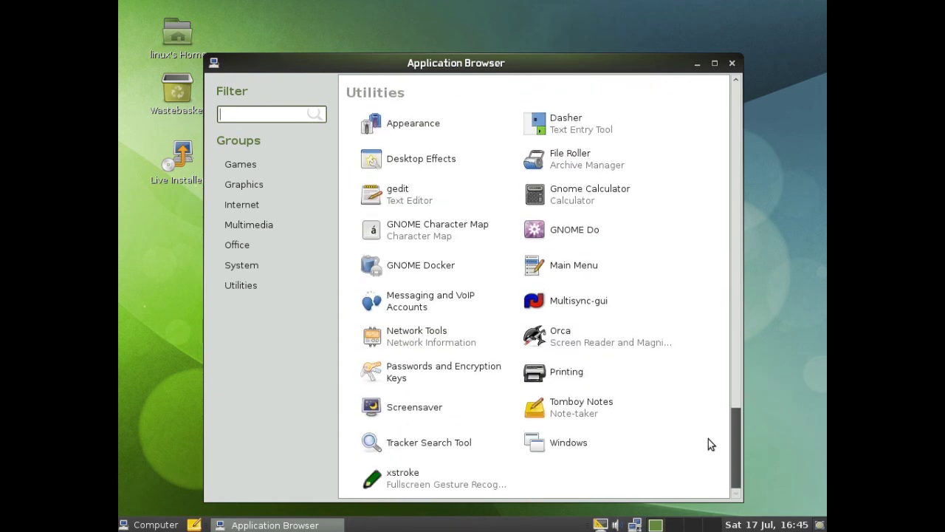
pyautogui.scroll(15, 708, 439)
pyautogui.scroll(10, 708, 438)
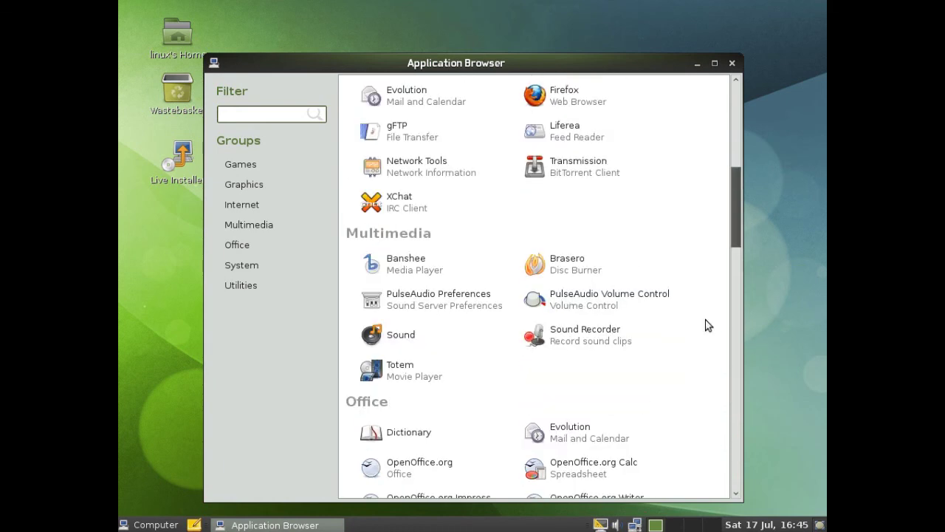
pyautogui.scroll(10, 704, 322)
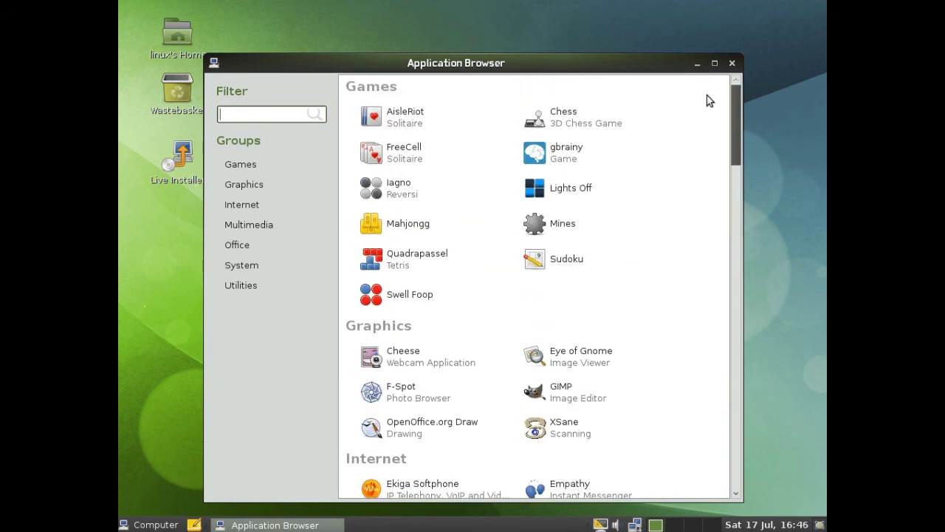
pyautogui.click(732, 64)
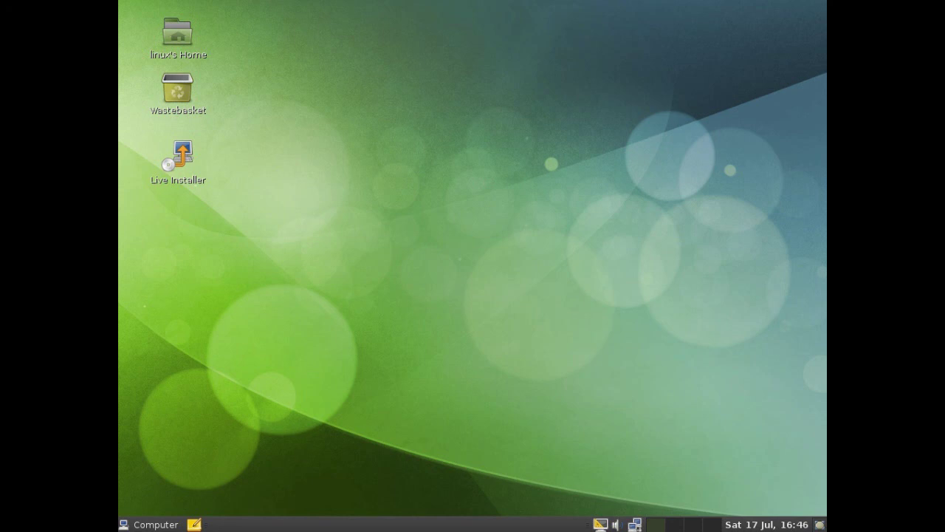
pyautogui.click(150, 524)
pyautogui.click(396, 490)
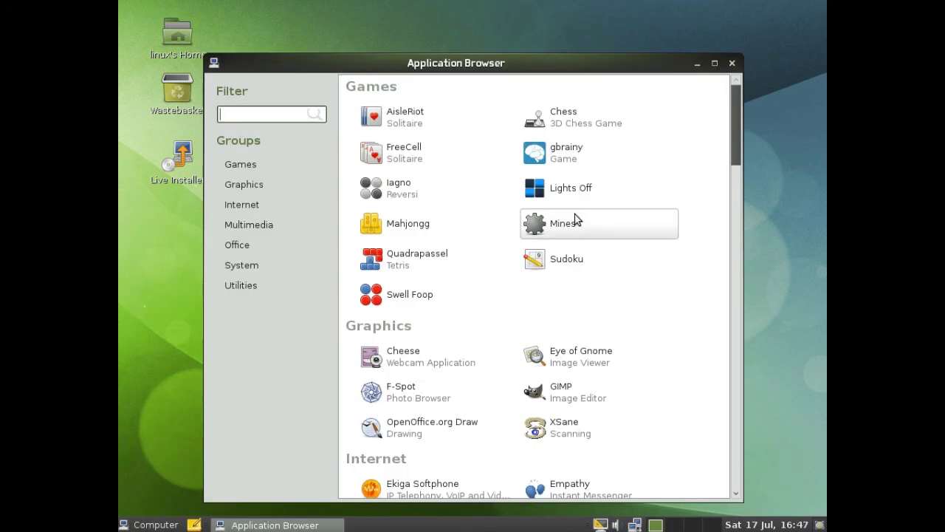
pyautogui.click(731, 64)
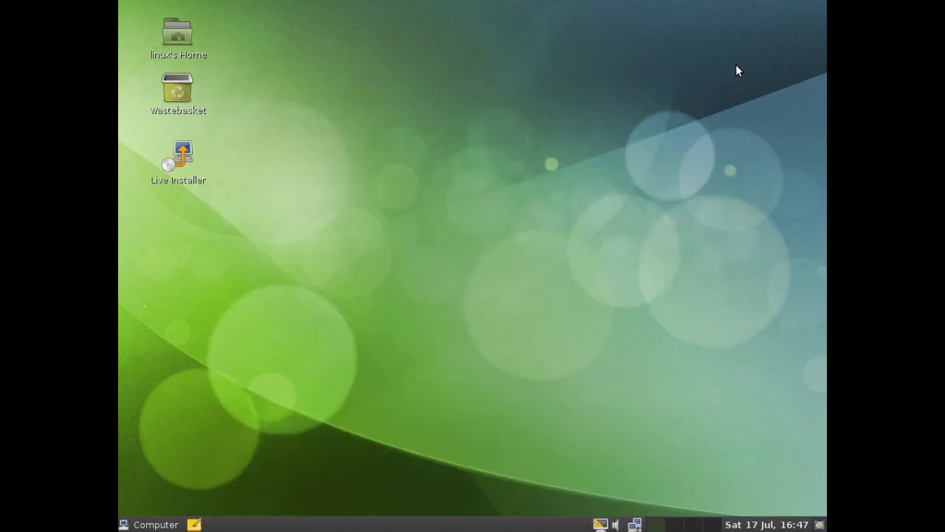